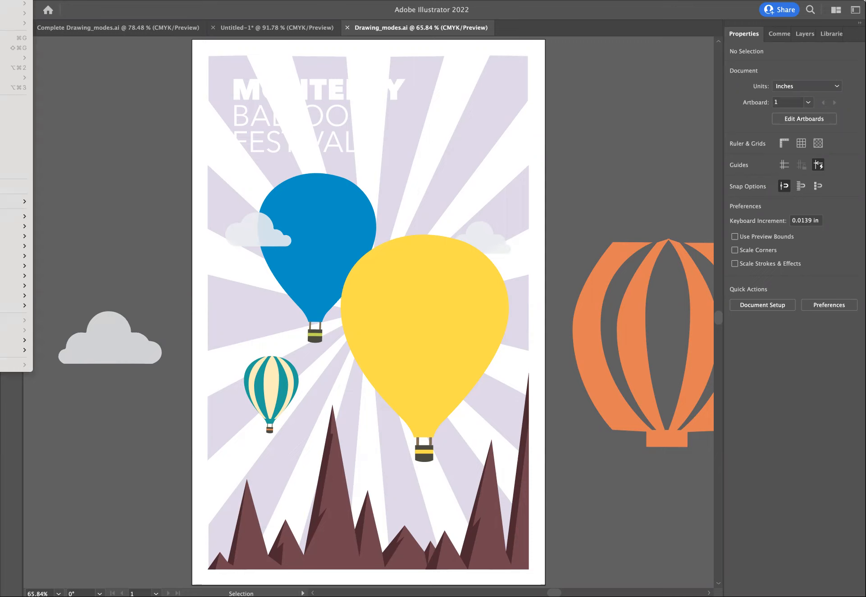
- With Draw Behind mode active, draw a background rectangle about 10.83 by 16.81 in covering nearly the whole artboard
key(Escape)
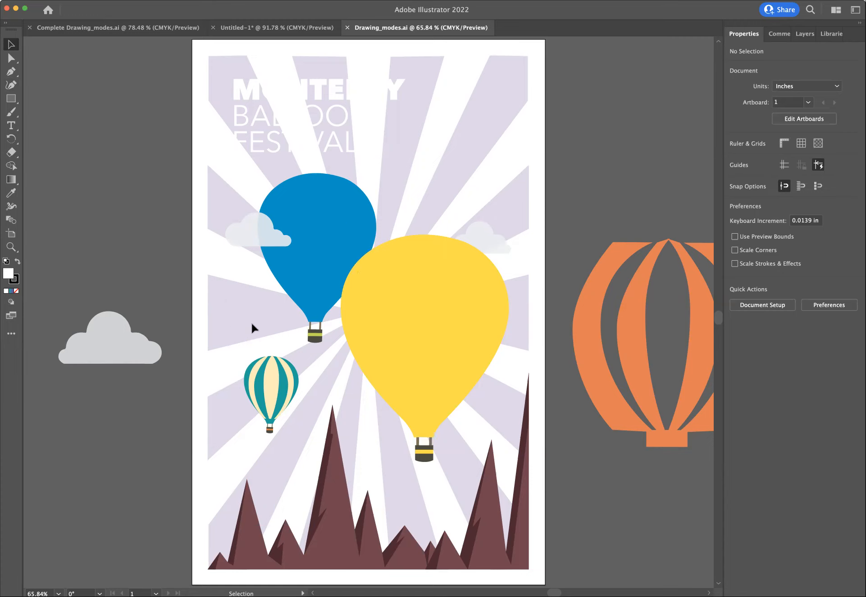
click(11, 305)
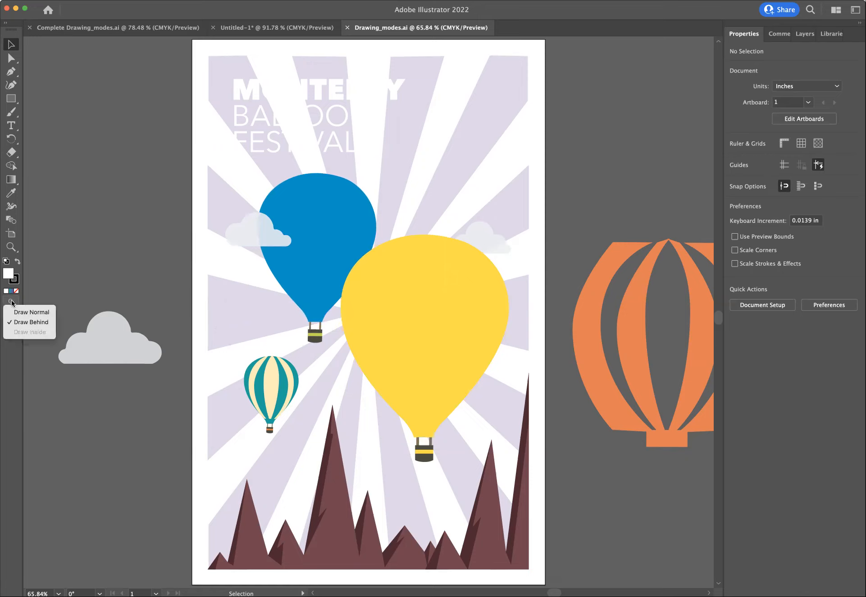
click(11, 303)
click(20, 323)
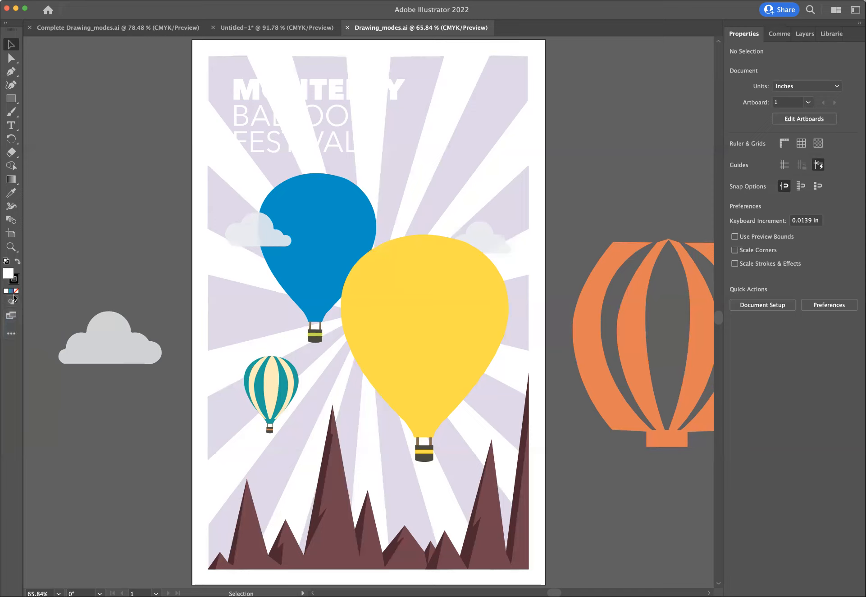
click(12, 302)
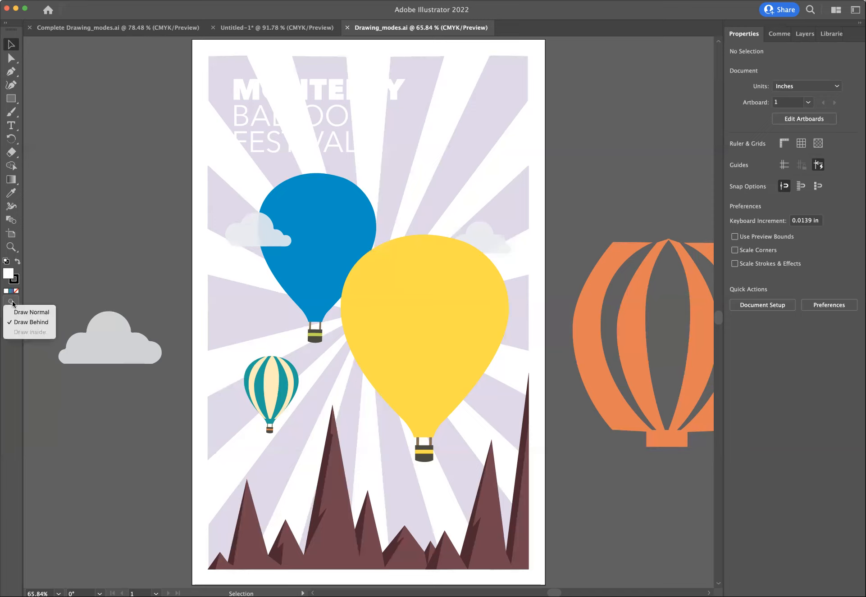
click(13, 302)
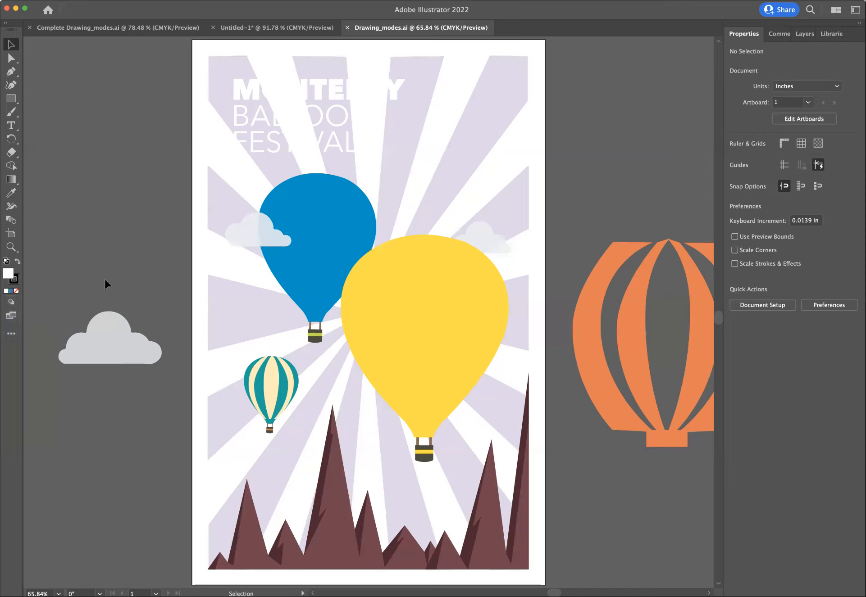
click(22, 100)
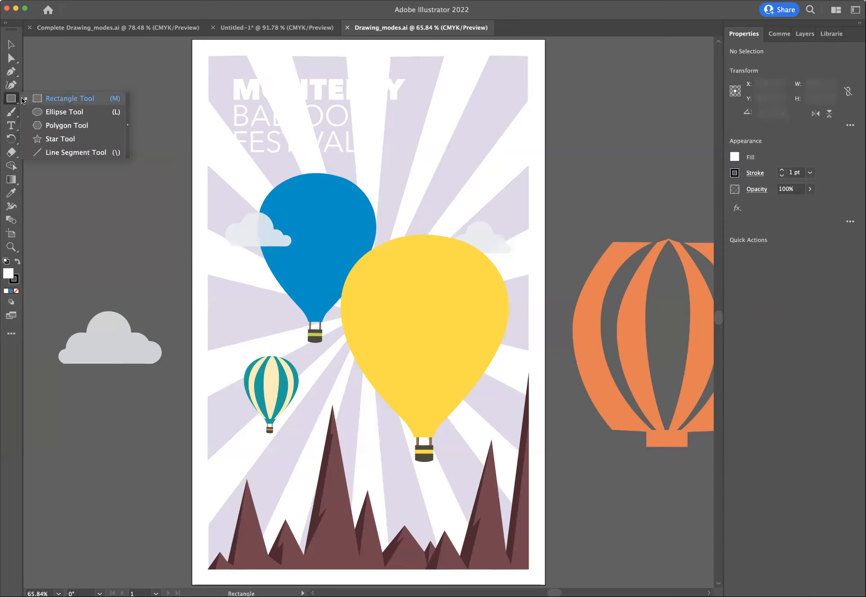
click(47, 99)
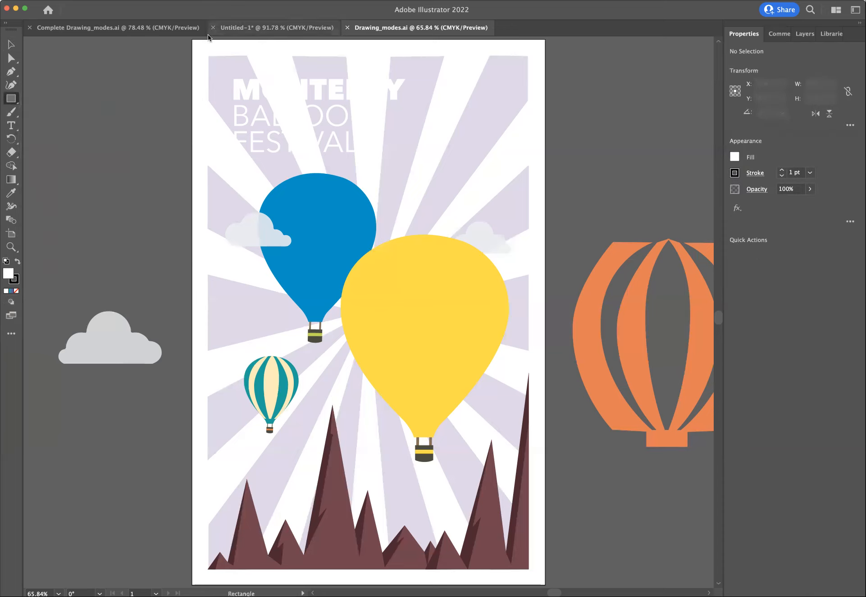
drag(193, 41, 542, 581)
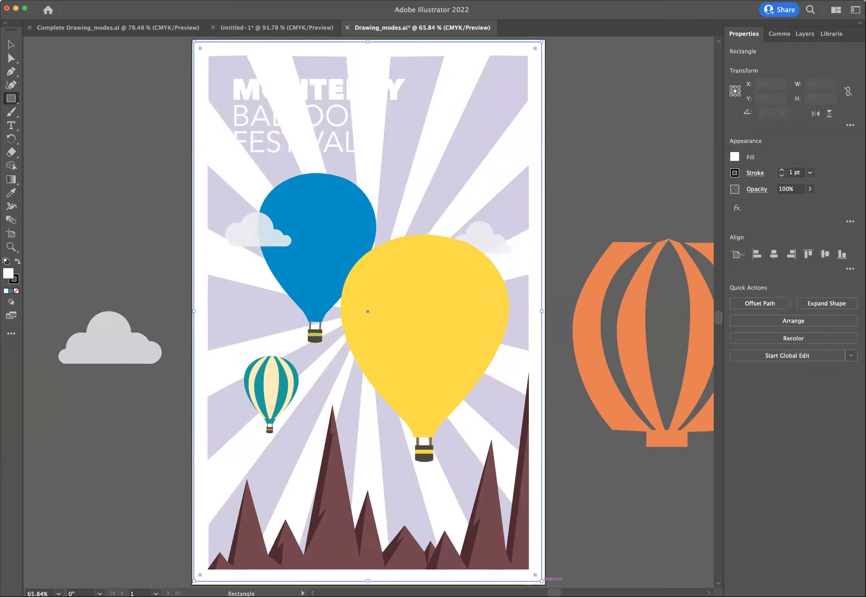
- Fill the background rectangle with the Background Gradient swatch and set its gradient angle to 90°
click(735, 157)
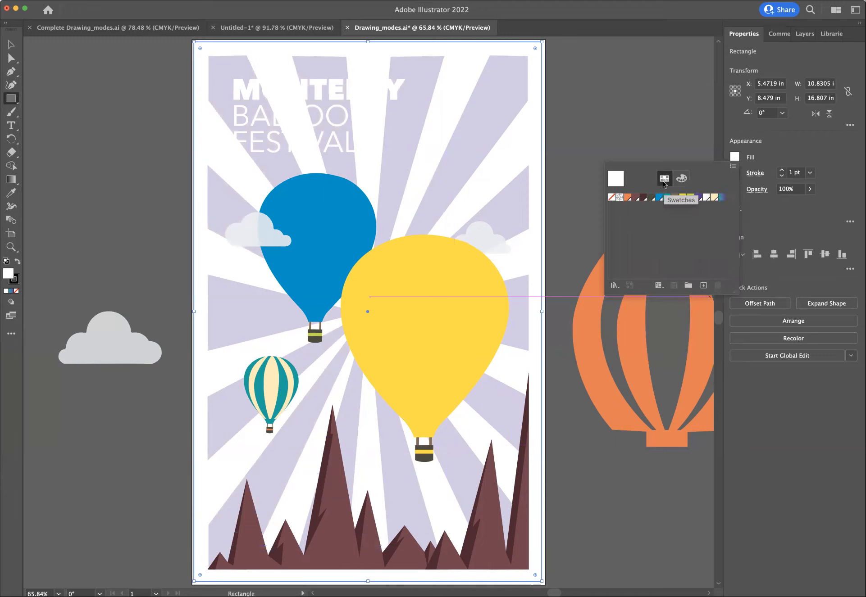
click(722, 198)
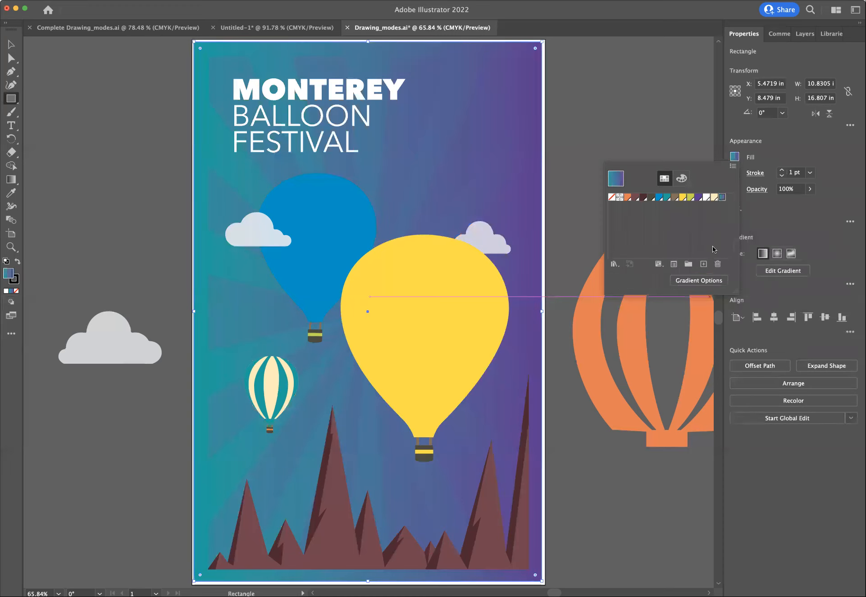
click(688, 279)
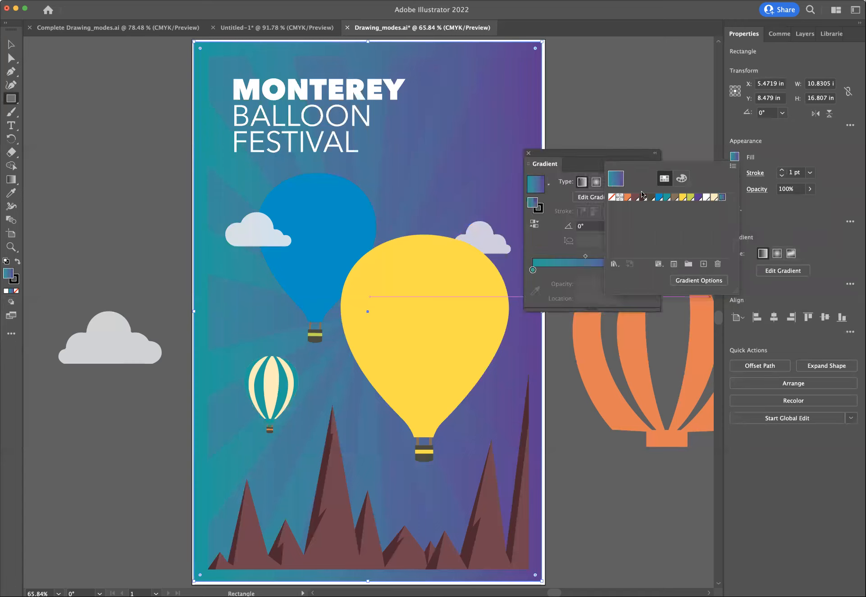
click(604, 154)
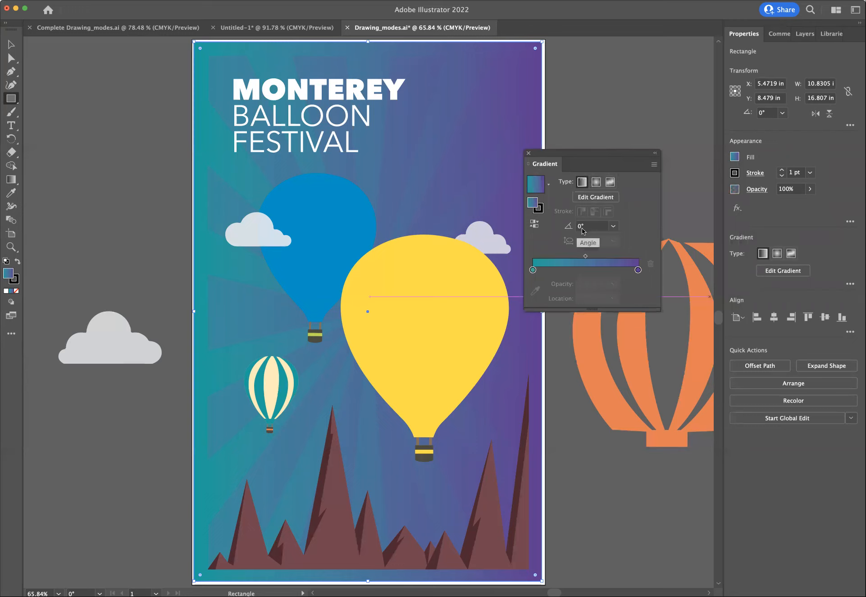
click(613, 227)
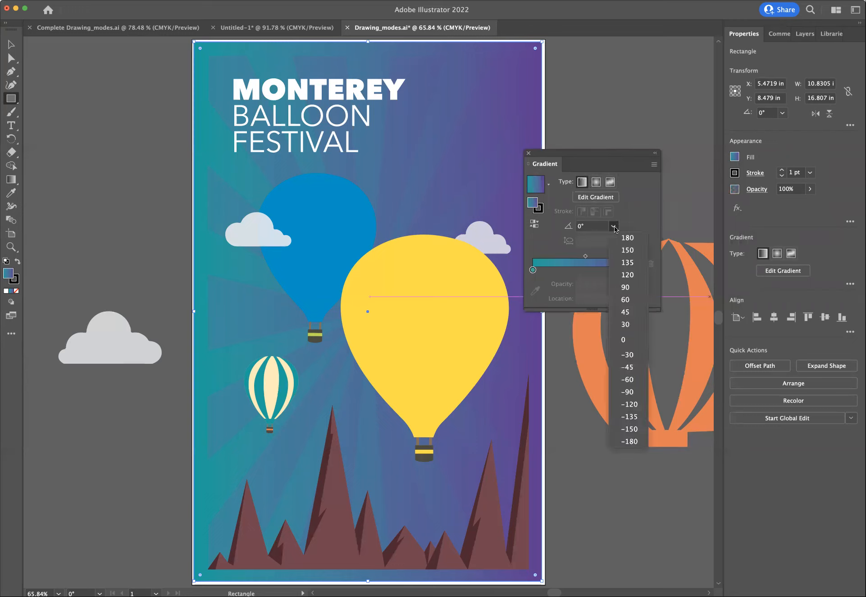
click(627, 288)
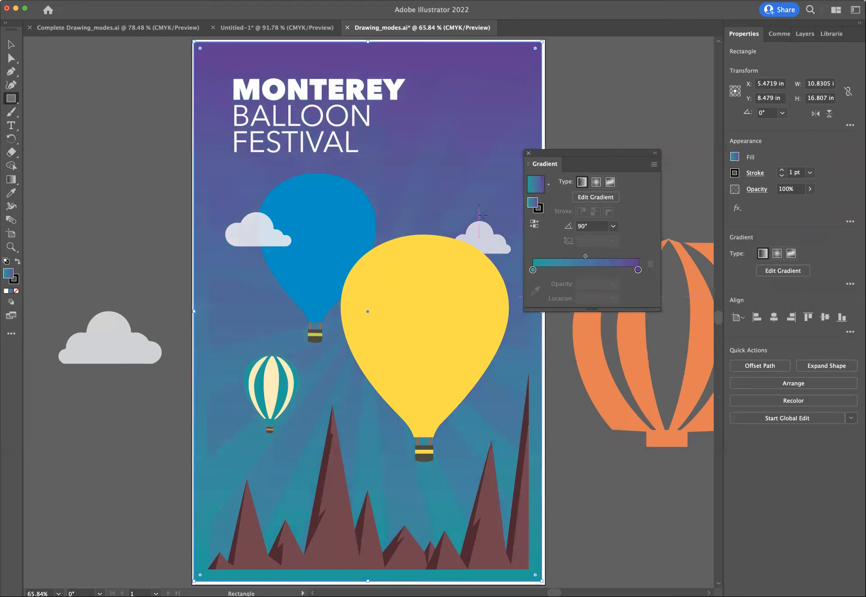
click(529, 153)
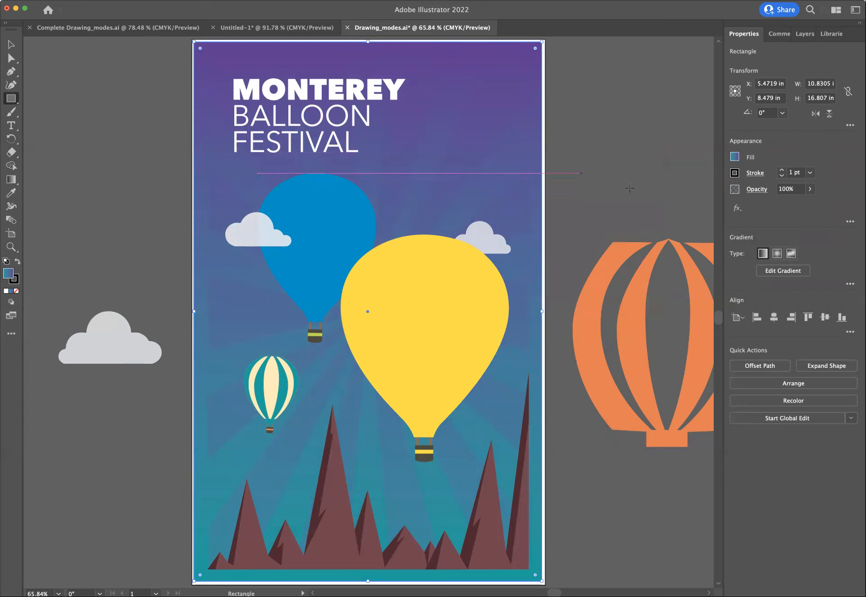
click(733, 158)
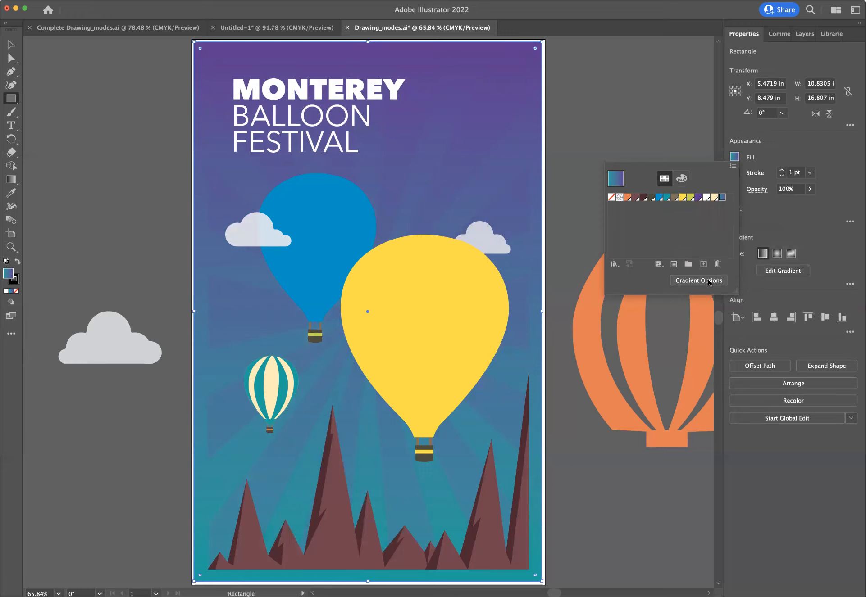
click(734, 156)
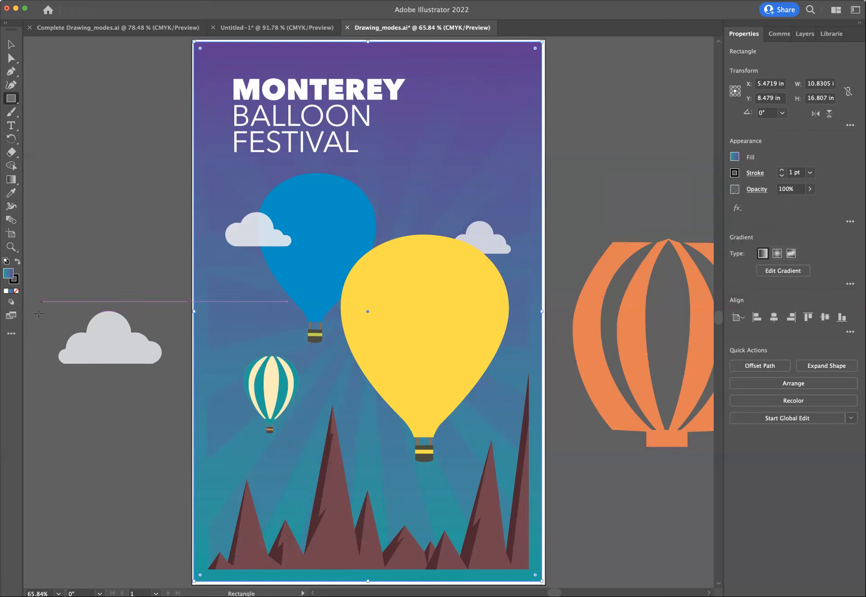
- Return the drawing mode to Draw Normal and activate the Selection tool
click(12, 304)
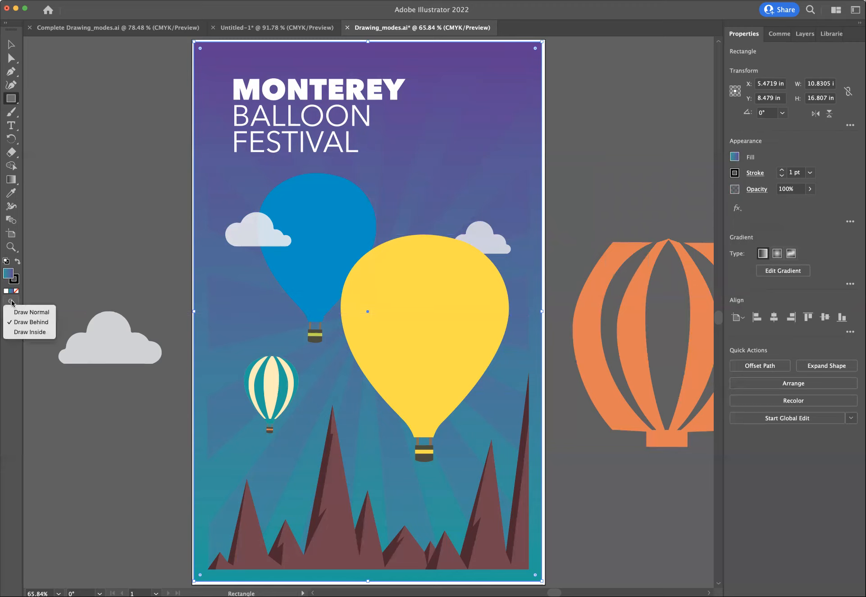
click(17, 313)
click(11, 44)
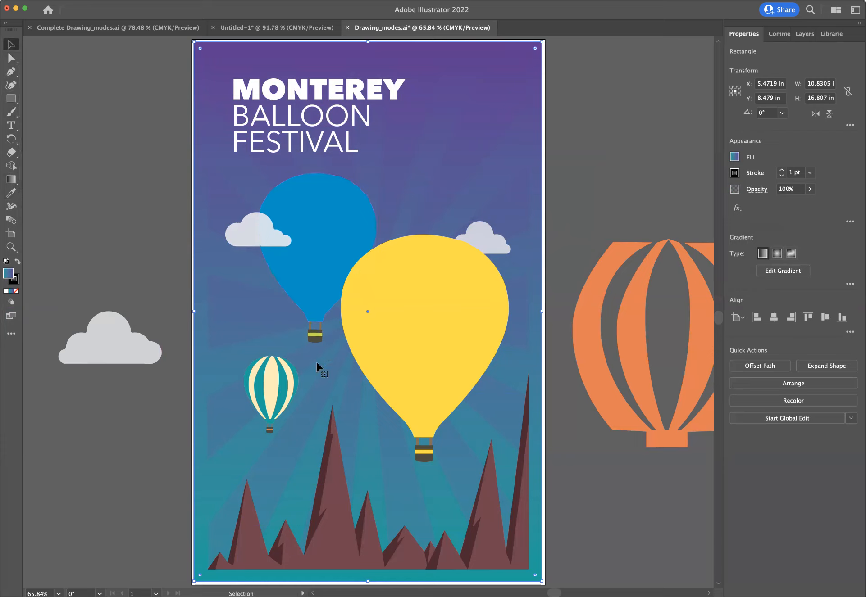
- Cut the loose cloud beside the artboard and paste it behind the yellow balloon using Draw Behind mode
click(362, 347)
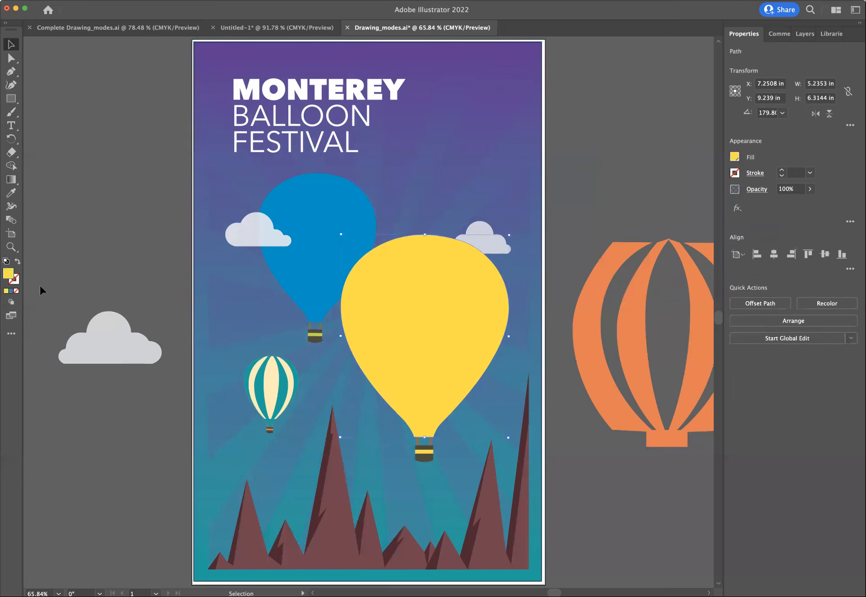
click(11, 302)
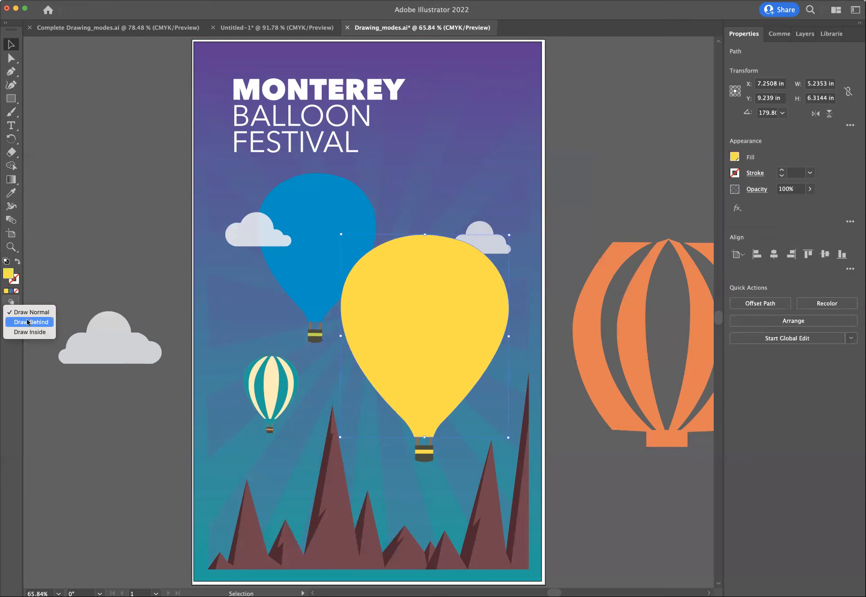
click(28, 321)
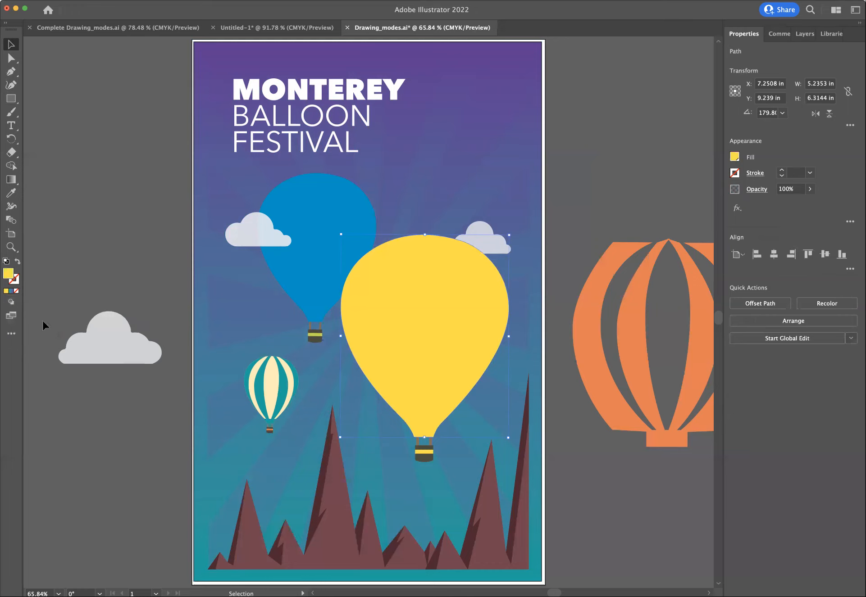
click(100, 338)
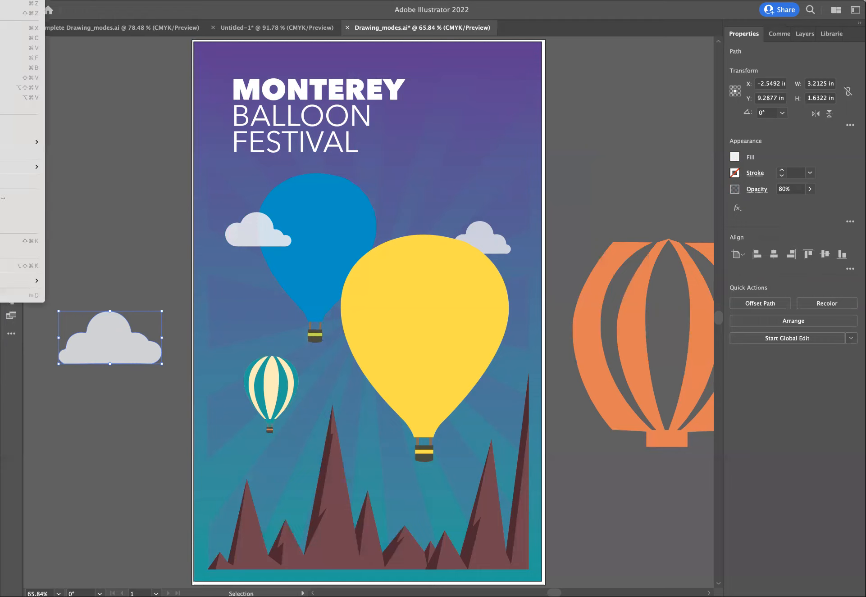
click(18, 28)
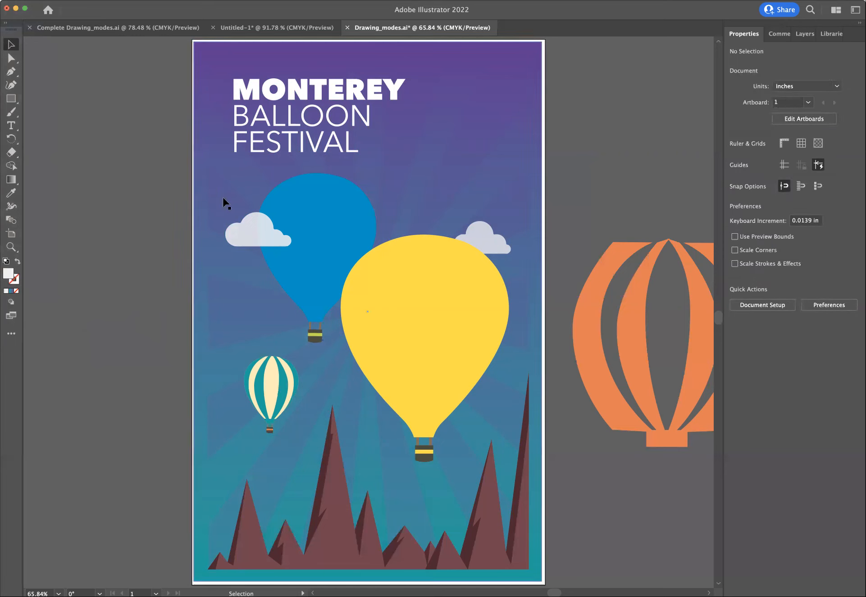
click(357, 358)
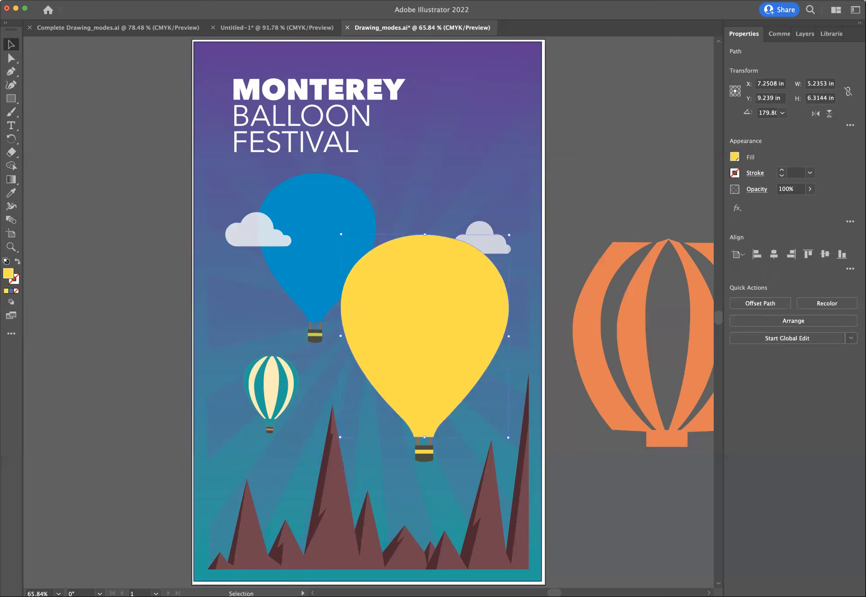
click(0, 0)
click(18, 48)
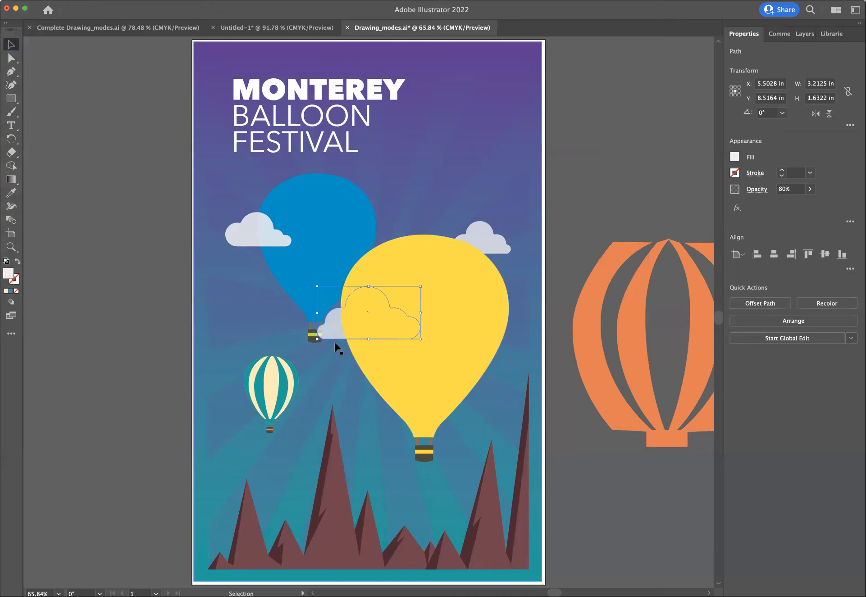
- Move the pasted cloud down behind the yellow balloon's lower edge, to about X 5.02, Y 10.39 in, and restore Draw Normal mode
drag(332, 332, 316, 378)
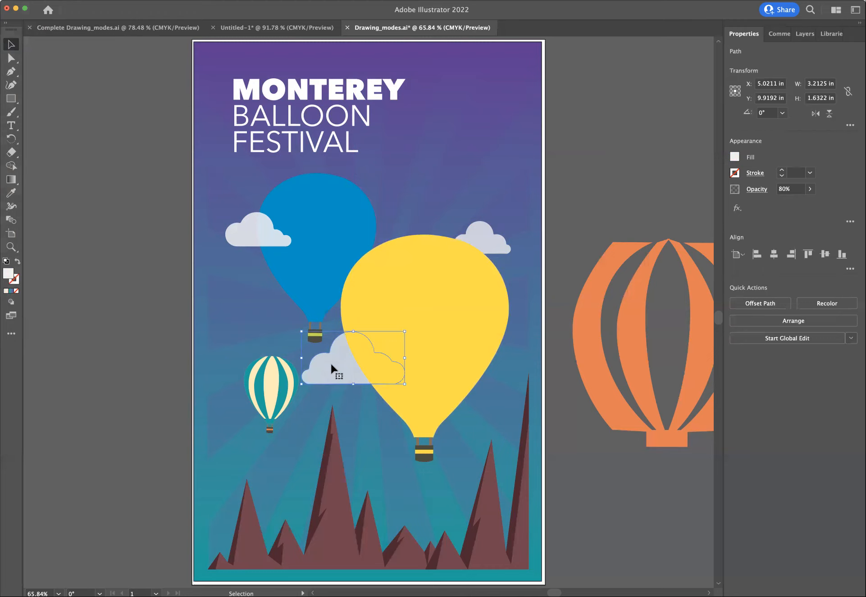
mouse_move(335, 365)
mouse_down()
mouse_move(448, 381)
mouse_move(464, 392)
mouse_move(479, 357)
mouse_move(466, 343)
mouse_move(449, 401)
mouse_move(331, 375)
mouse_up()
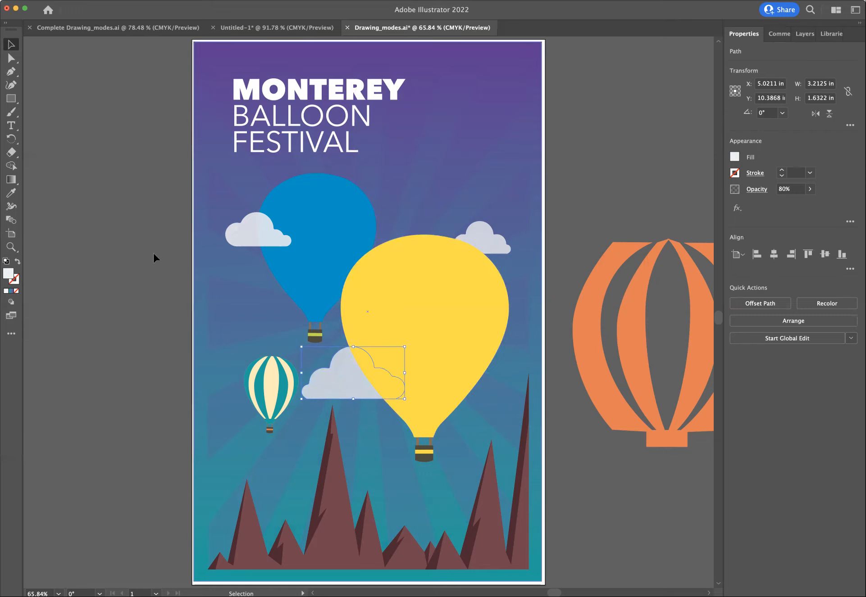
click(10, 302)
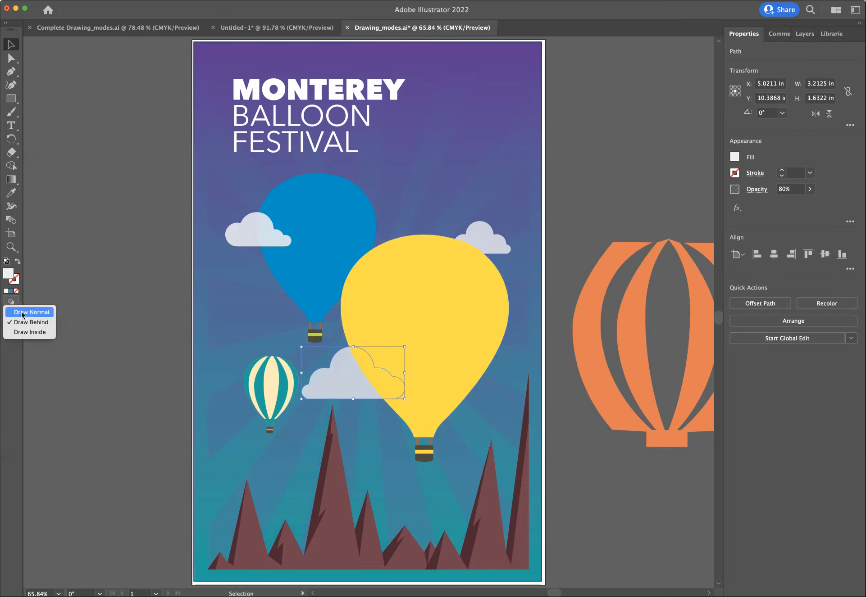
click(23, 313)
- Turn on Draw Inside mode for the gradient background rectangle
click(253, 283)
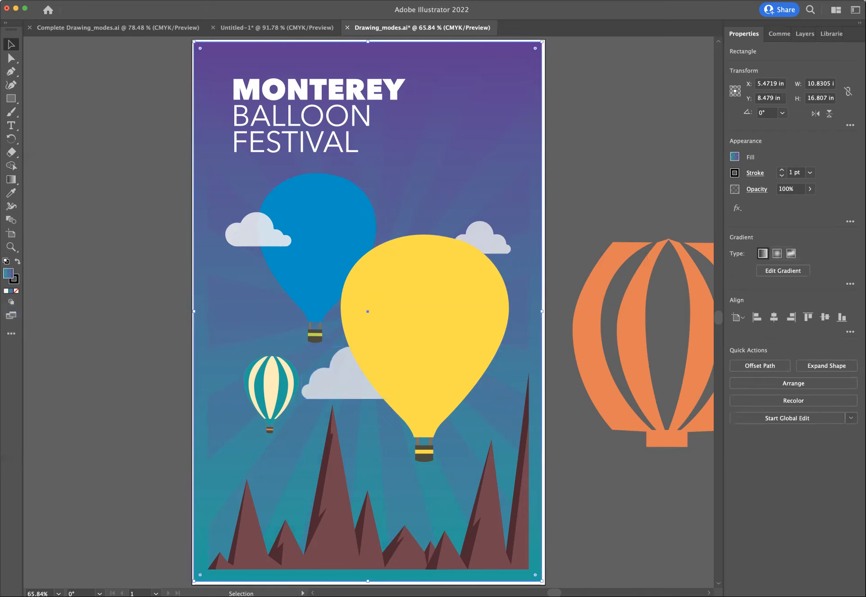
click(11, 303)
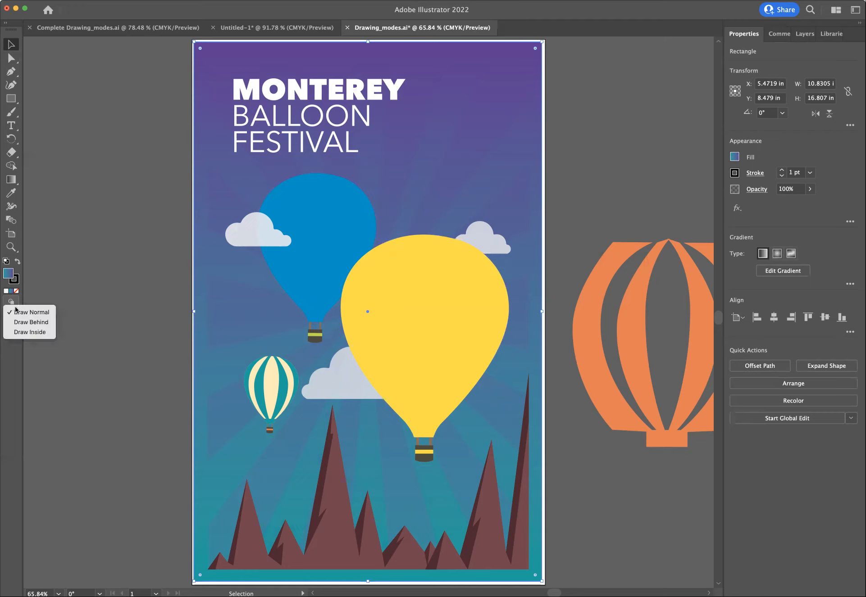
click(31, 332)
- Select the blue balloon, end the background's Draw Inside mode, and turn on Draw Inside for the balloon instead
click(314, 202)
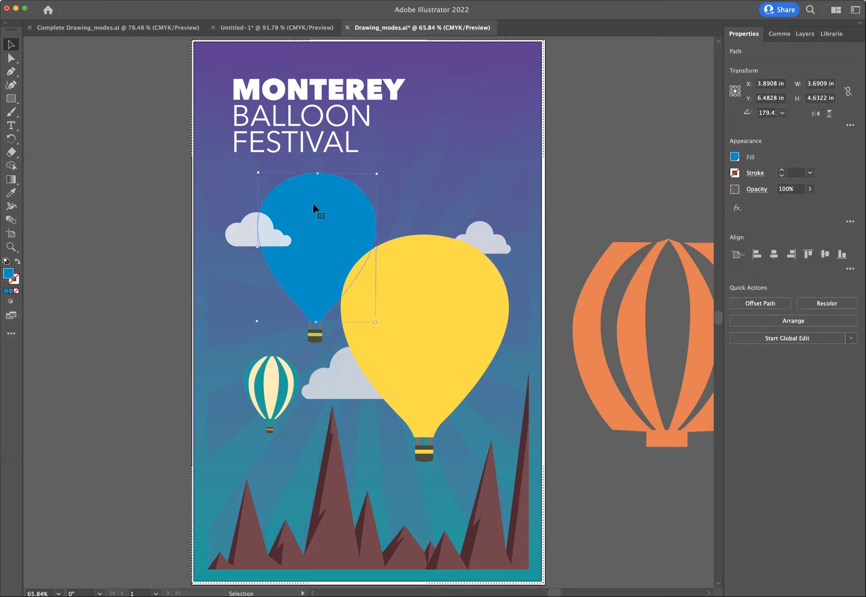
click(11, 301)
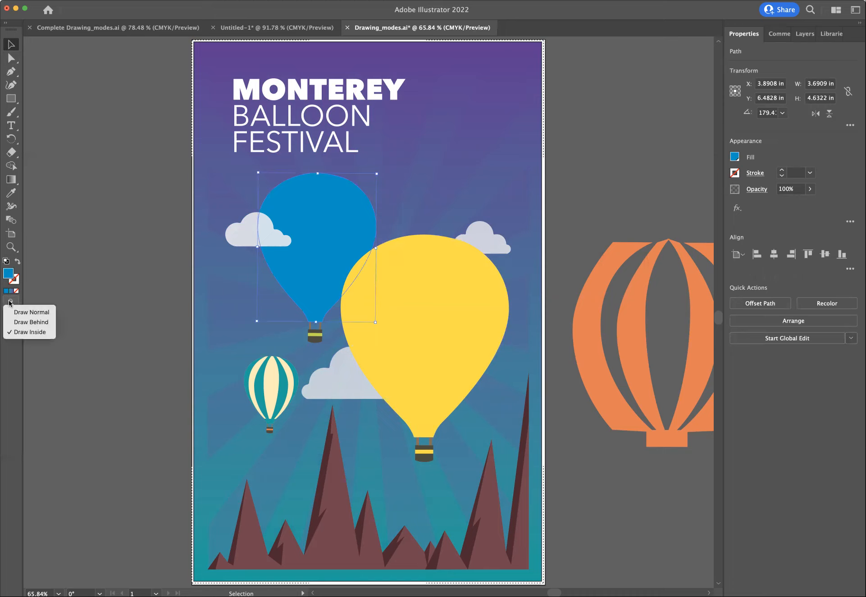
click(18, 334)
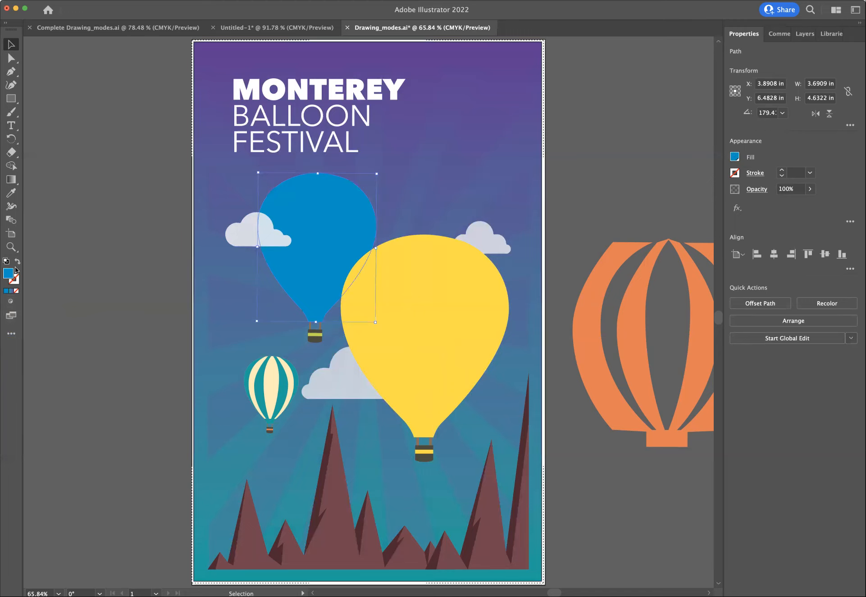
click(18, 301)
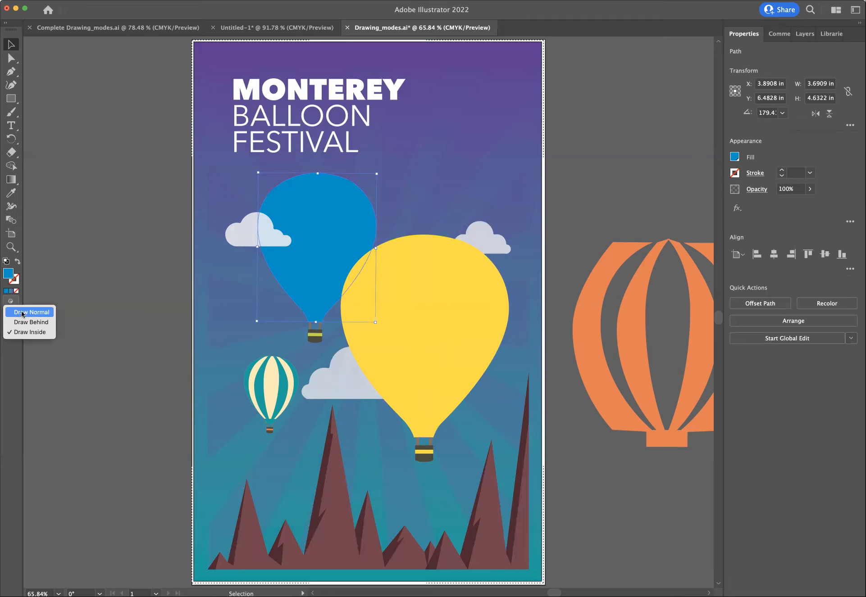
click(22, 313)
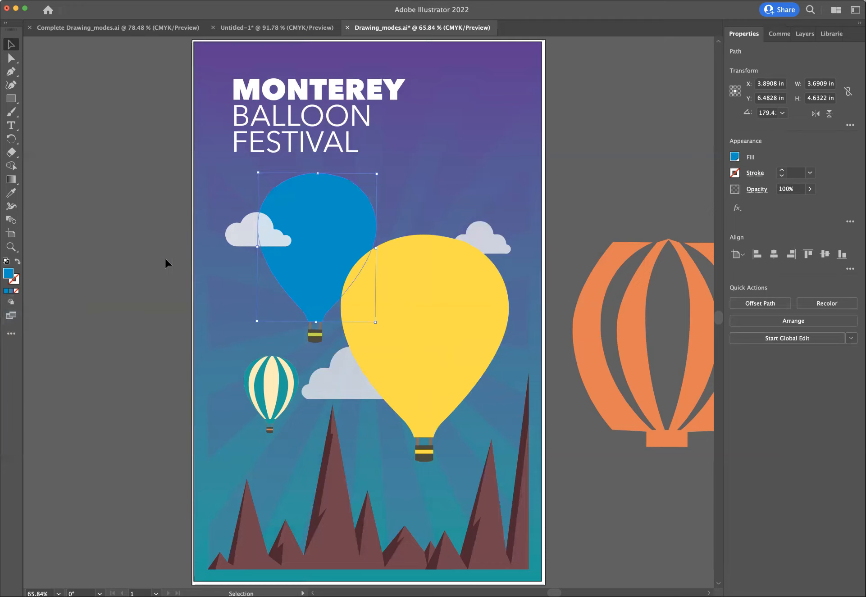
click(11, 302)
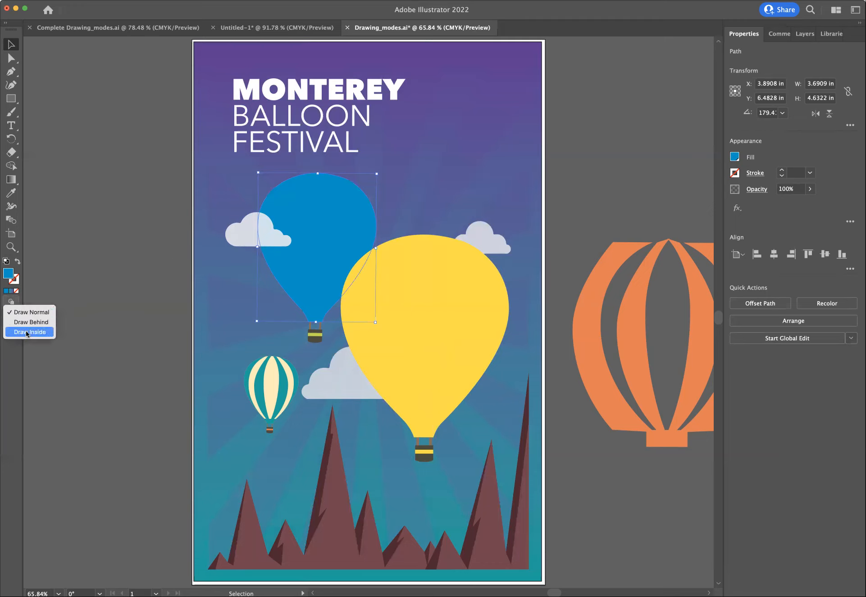
click(27, 332)
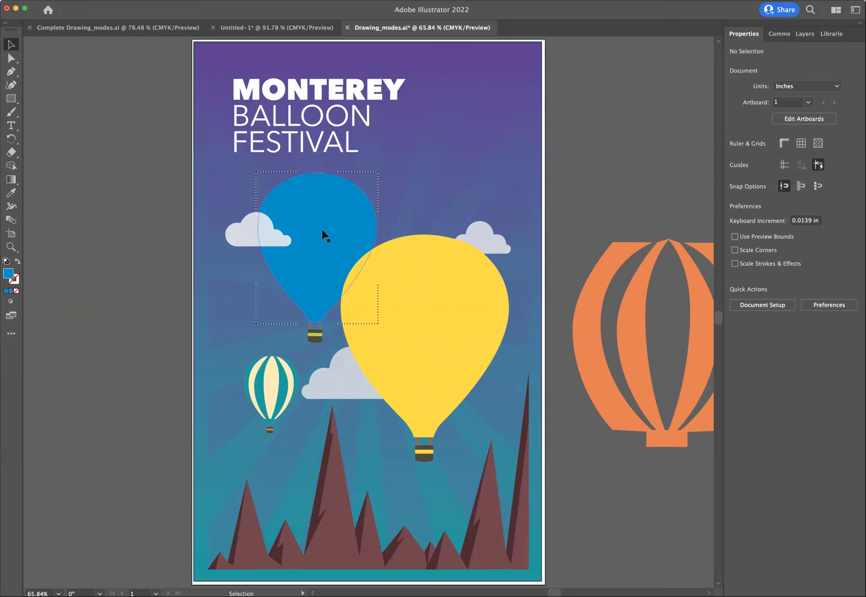
- Draw seven lime-green ellipses inside the blue balloon, about 0.6 to 1.5 in wide, several overlapping its edge
click(10, 99)
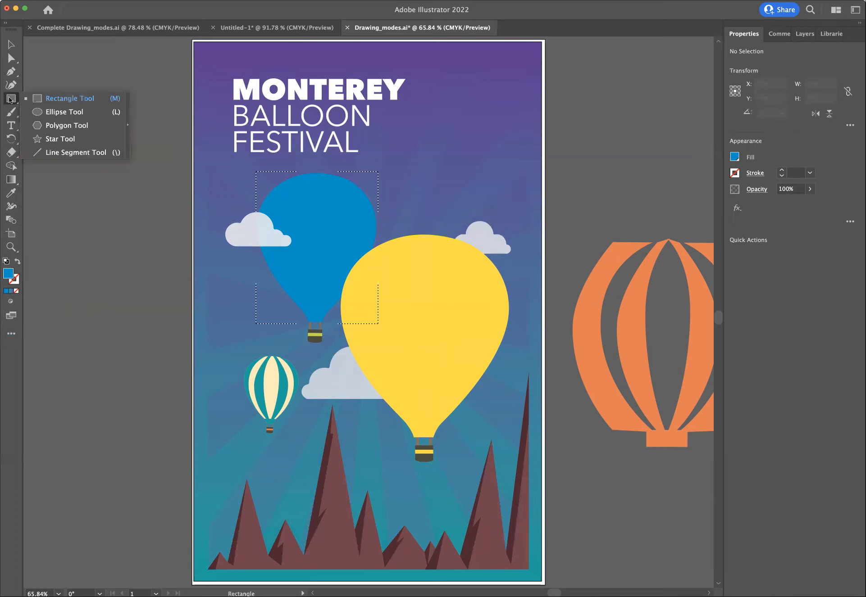
click(62, 112)
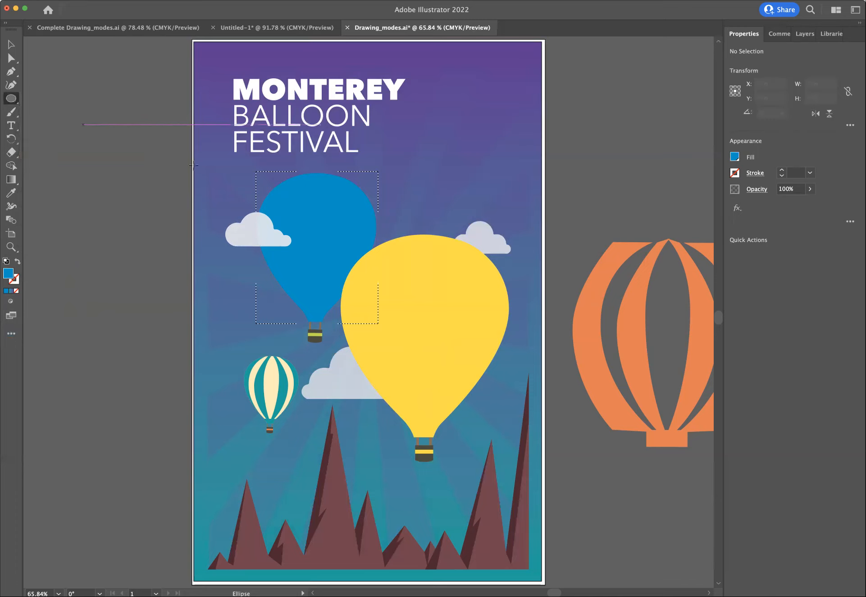
click(734, 157)
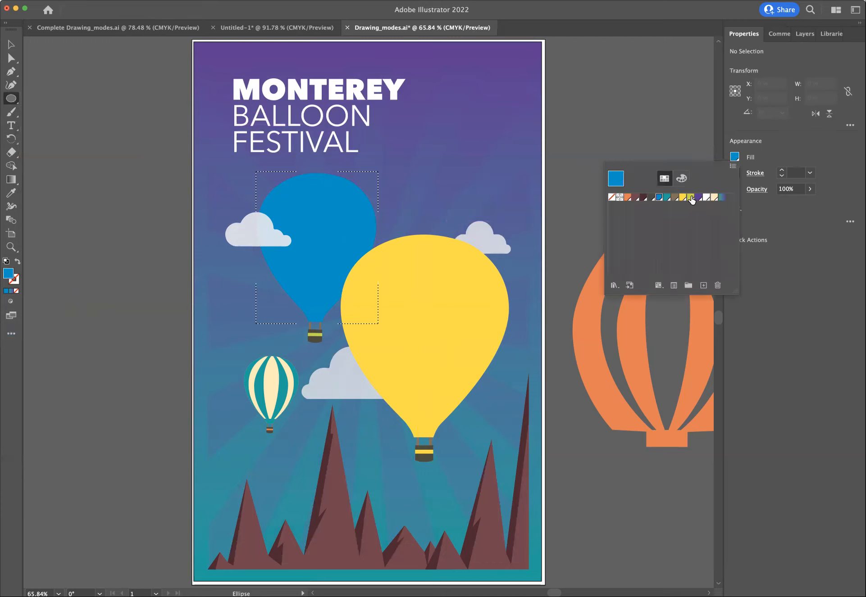
click(690, 198)
click(735, 157)
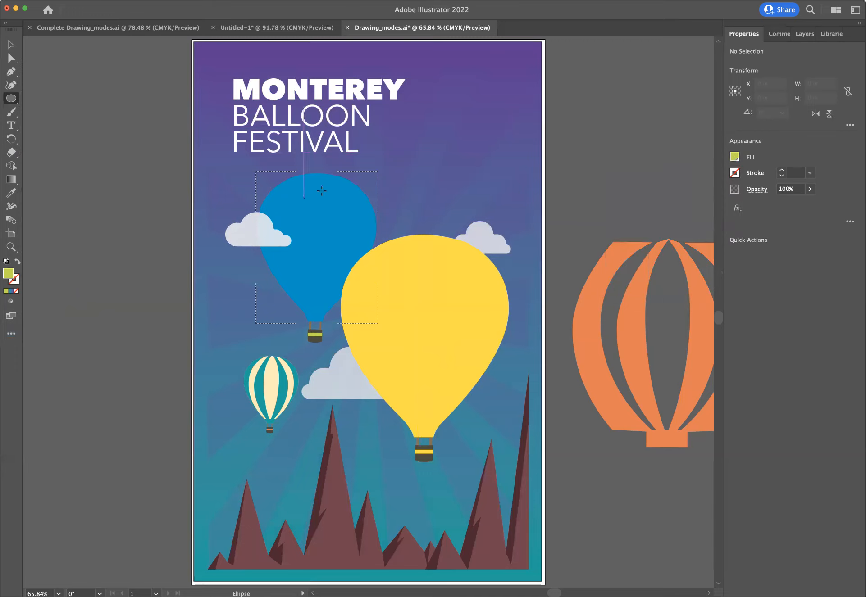
drag(335, 185, 381, 215)
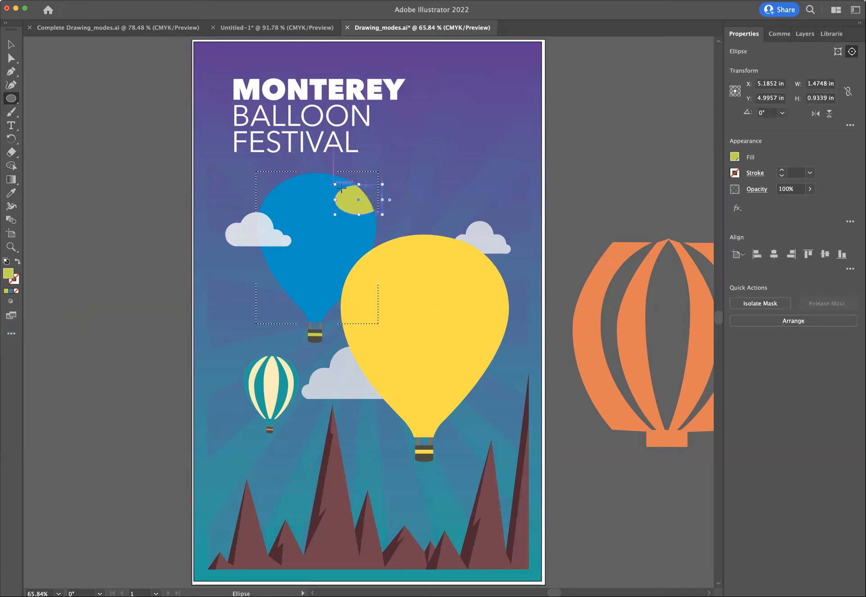
drag(281, 203, 257, 179)
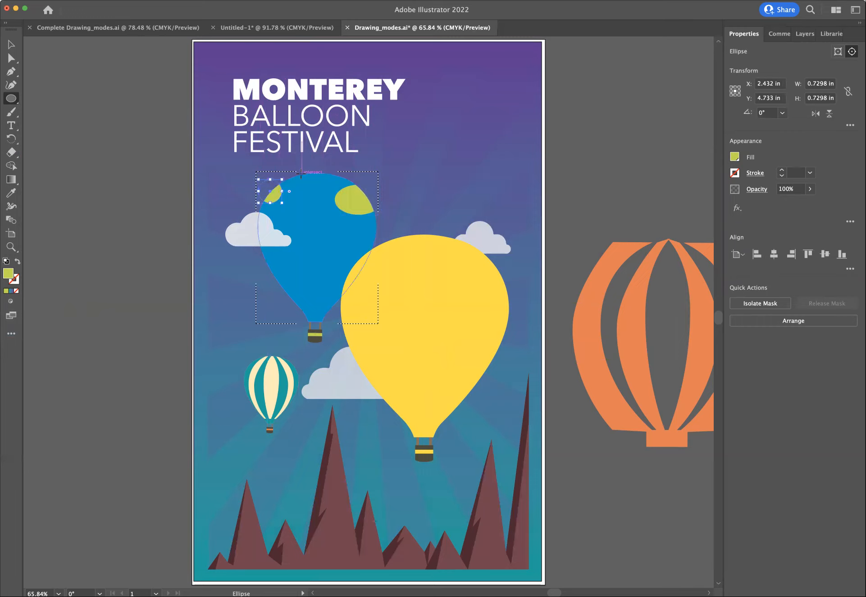
drag(306, 201, 337, 152)
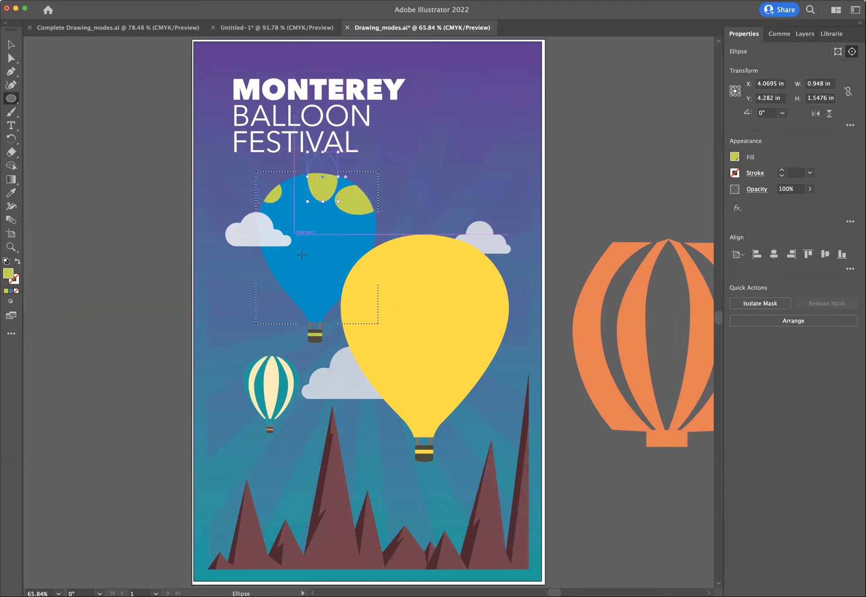
drag(270, 260, 316, 308)
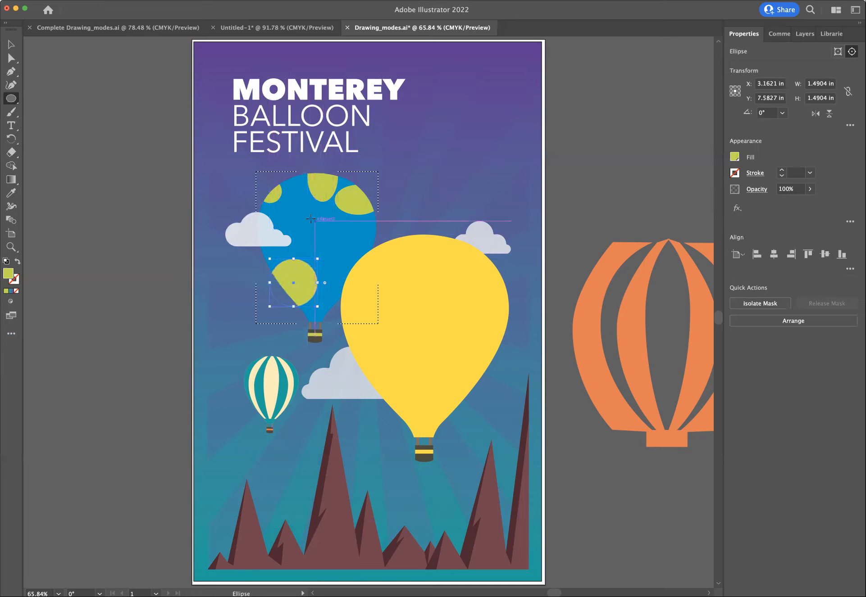
mouse_move(301, 219)
mouse_down()
mouse_move(367, 259)
mouse_move(334, 248)
mouse_move(368, 235)
mouse_move(383, 246)
mouse_up()
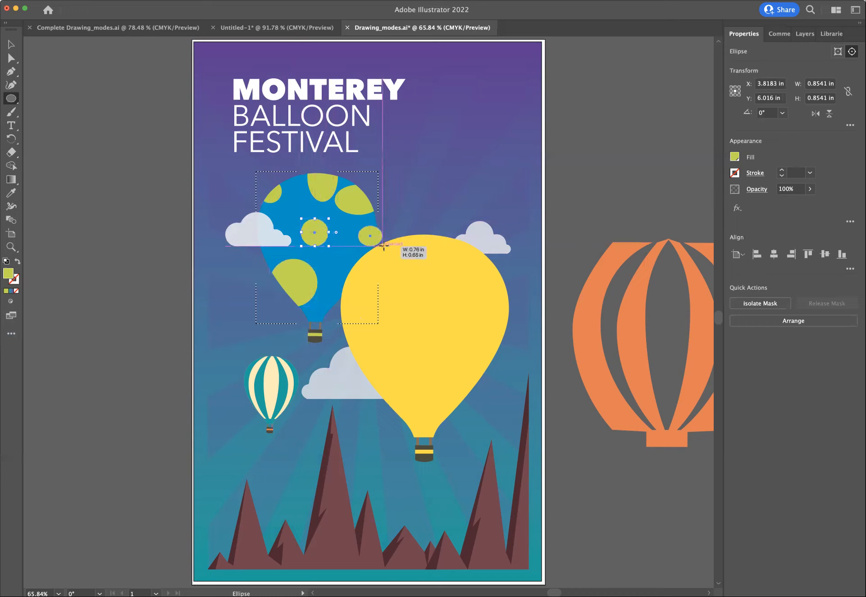
drag(324, 260, 344, 278)
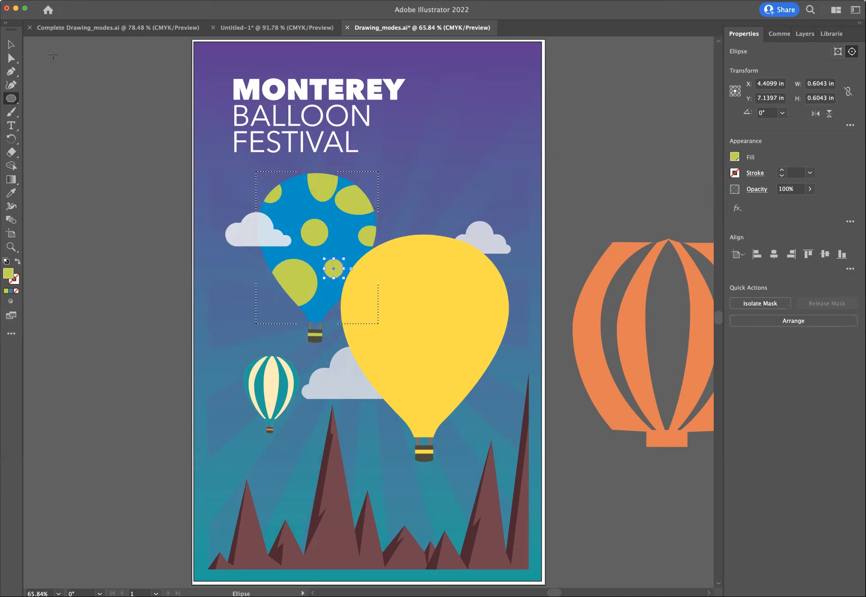
- Activate the Selection tool and switch the drawing mode back to Draw Normal
click(12, 45)
click(12, 304)
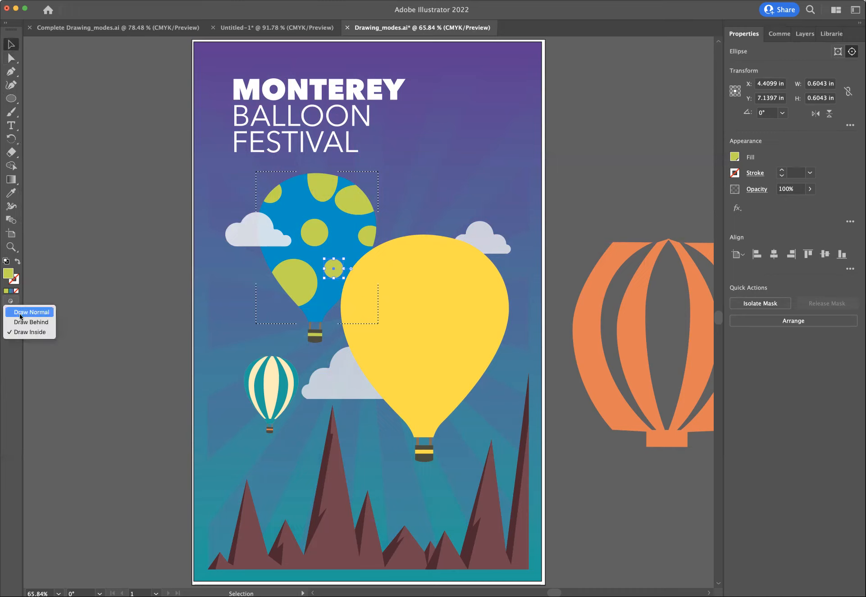
click(21, 317)
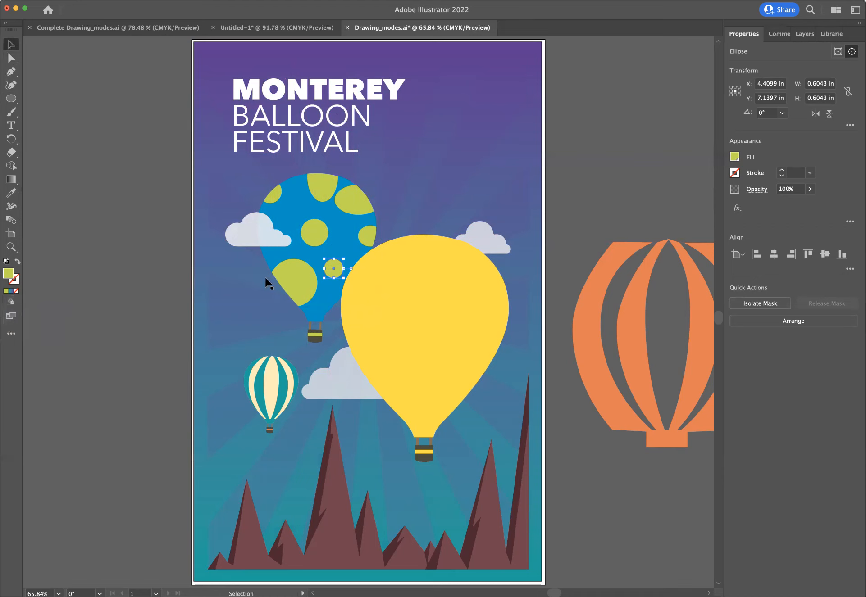
- Isolate the dotted balloon's clip group, move its largest dot to about X 3.05, Y 7.45 in, nudge the central dot, and exit isolation
double_click(300, 271)
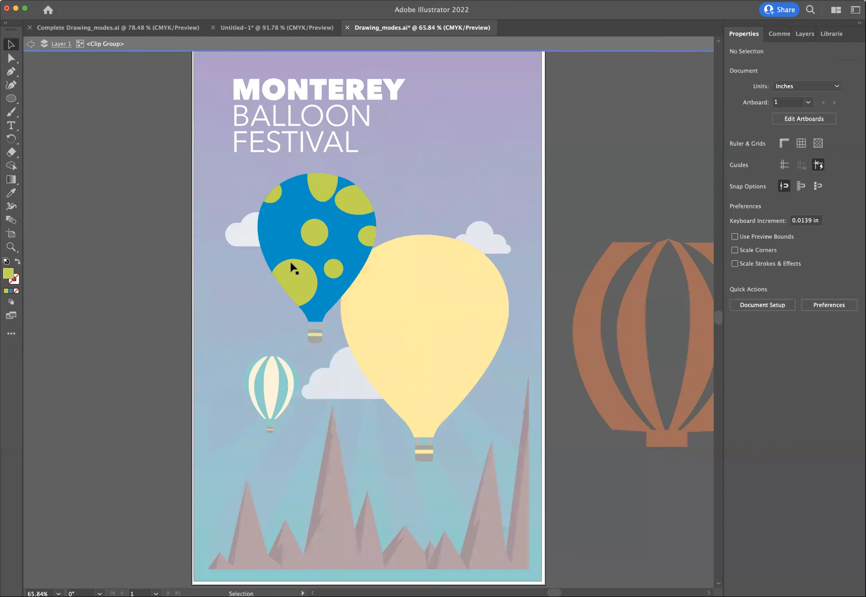
mouse_move(296, 271)
mouse_down()
mouse_move(301, 256)
mouse_move(294, 268)
mouse_up()
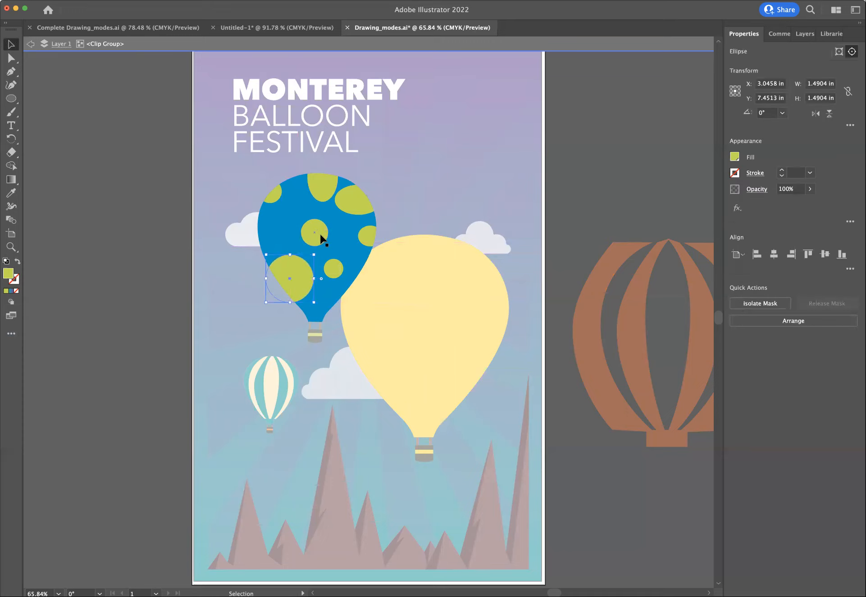
click(321, 234)
click(31, 45)
click(31, 45)
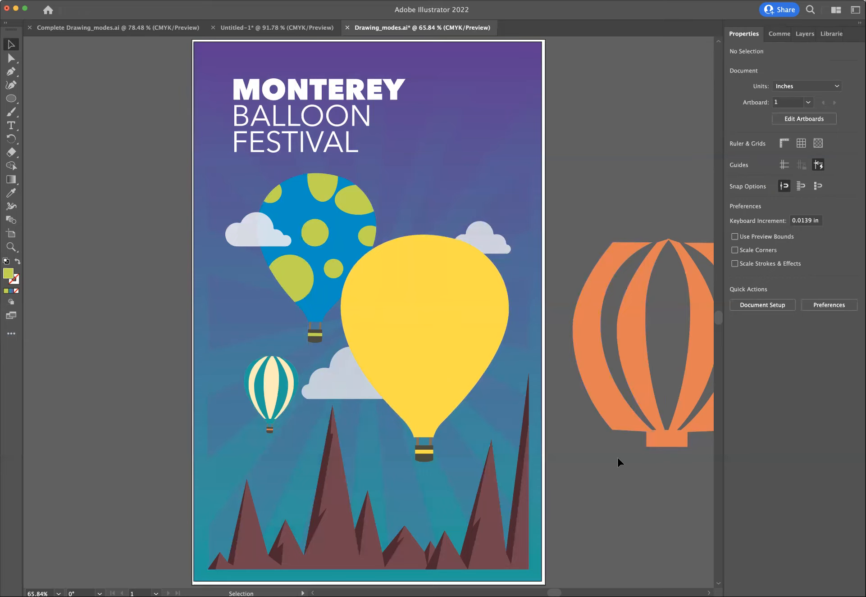
- Turn on Draw Inside mode for the large yellow balloon
drag(554, 593, 557, 593)
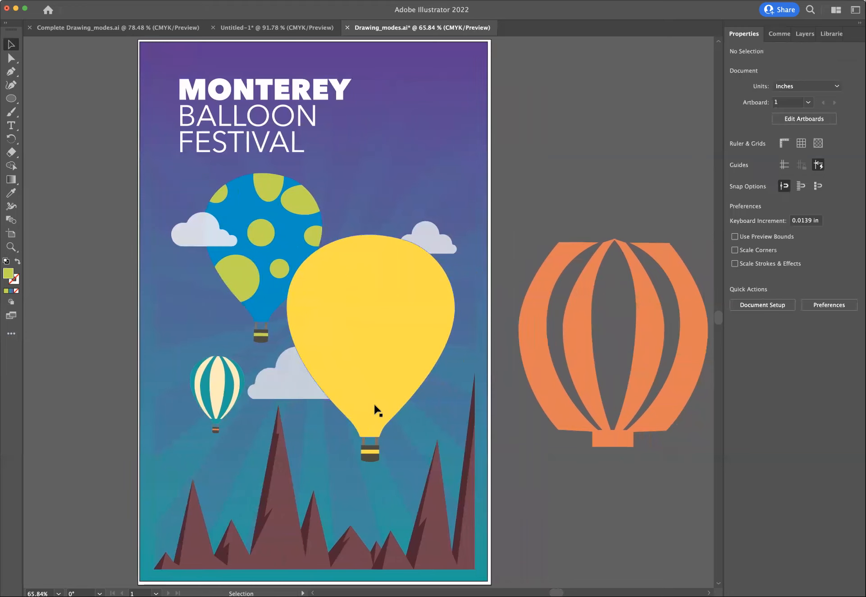
click(361, 325)
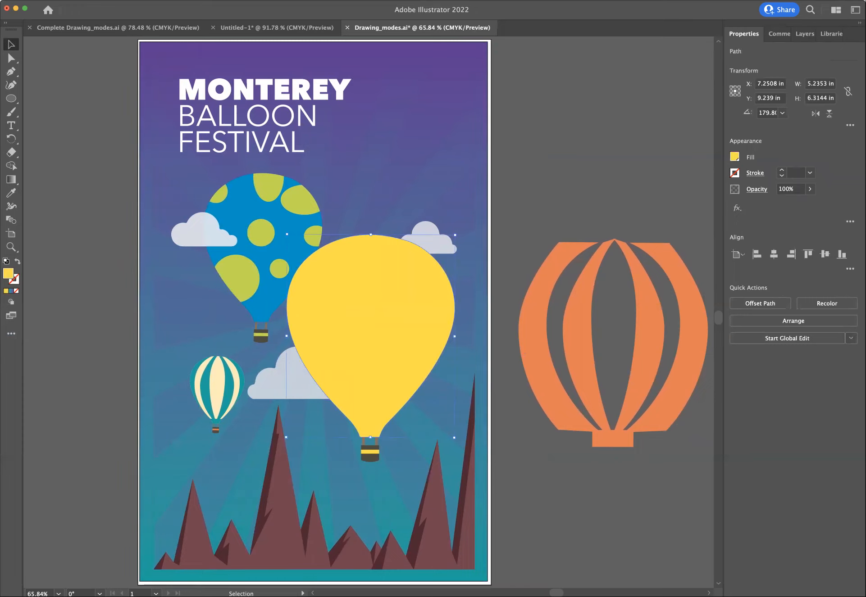
click(11, 303)
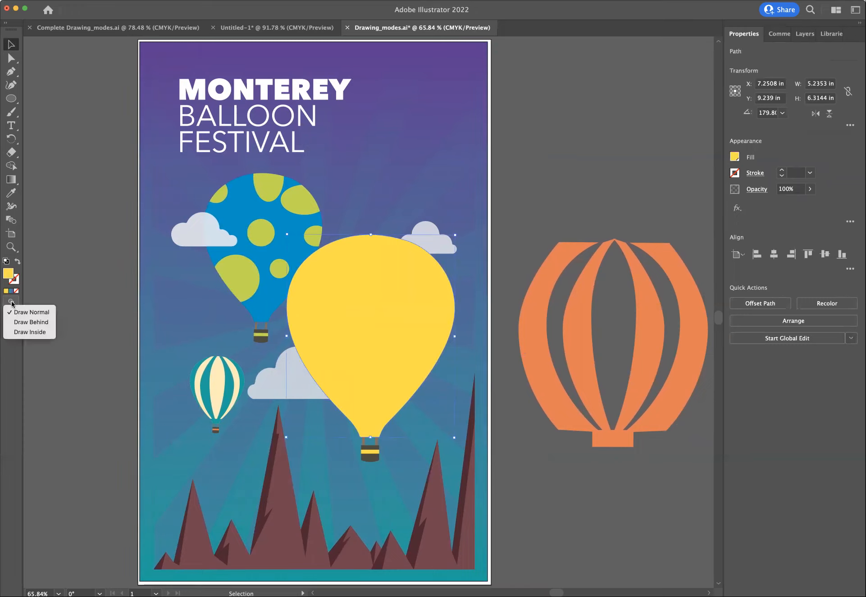
click(26, 332)
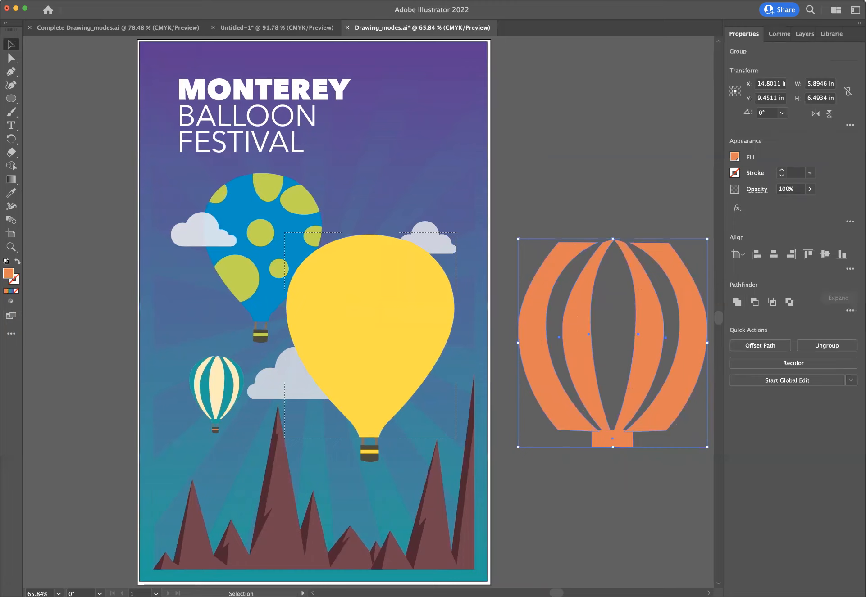
- Cut the orange stripe group beside the artboard and paste it inside the yellow balloon, centred at about X 7.26, Y 9.24 in
click(0, 0)
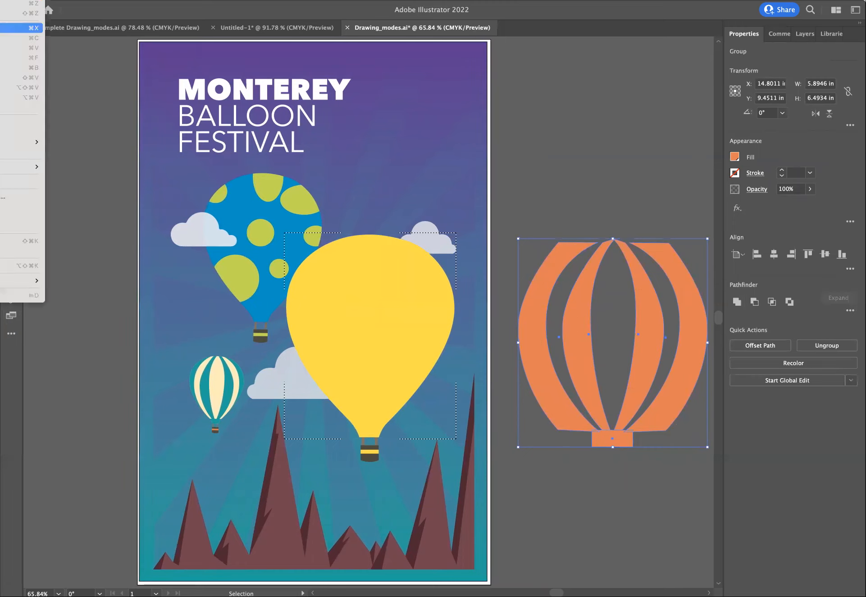
click(27, 28)
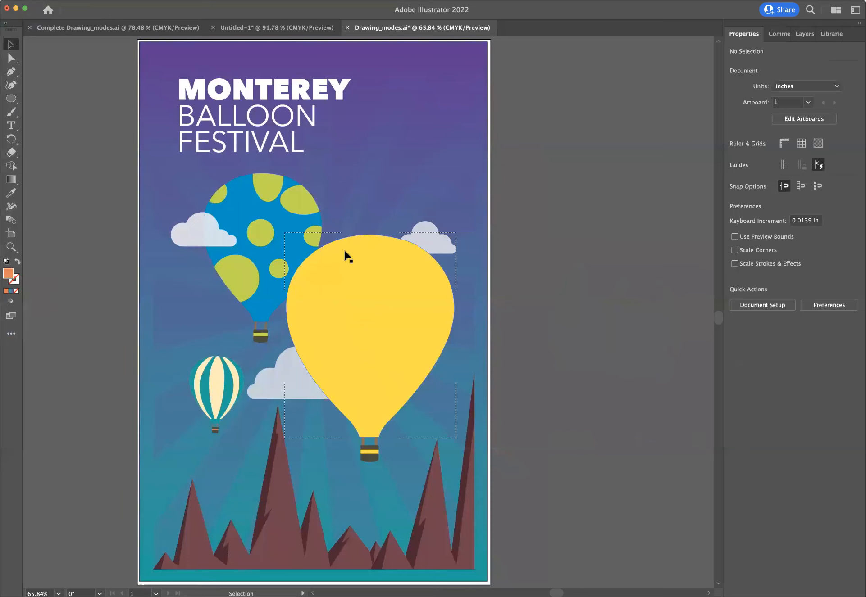
click(329, 258)
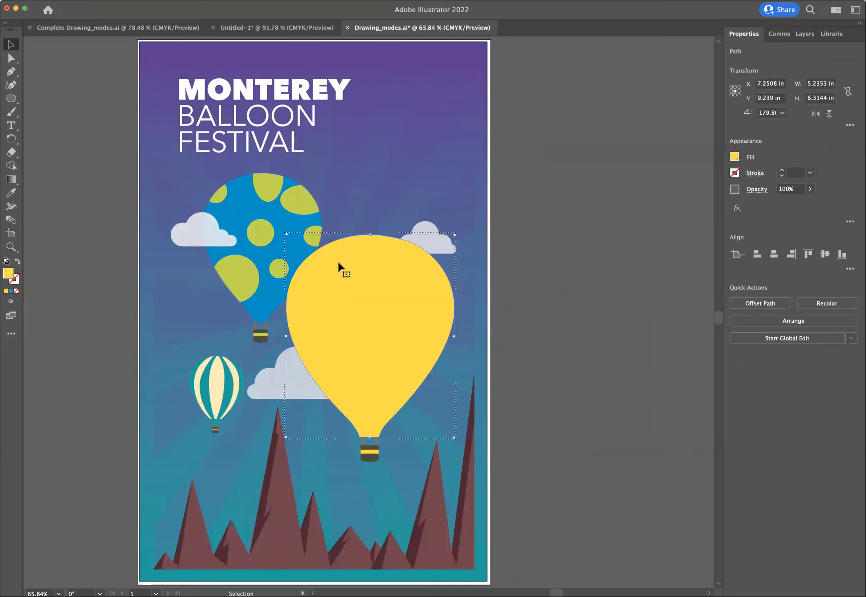
key(super+v)
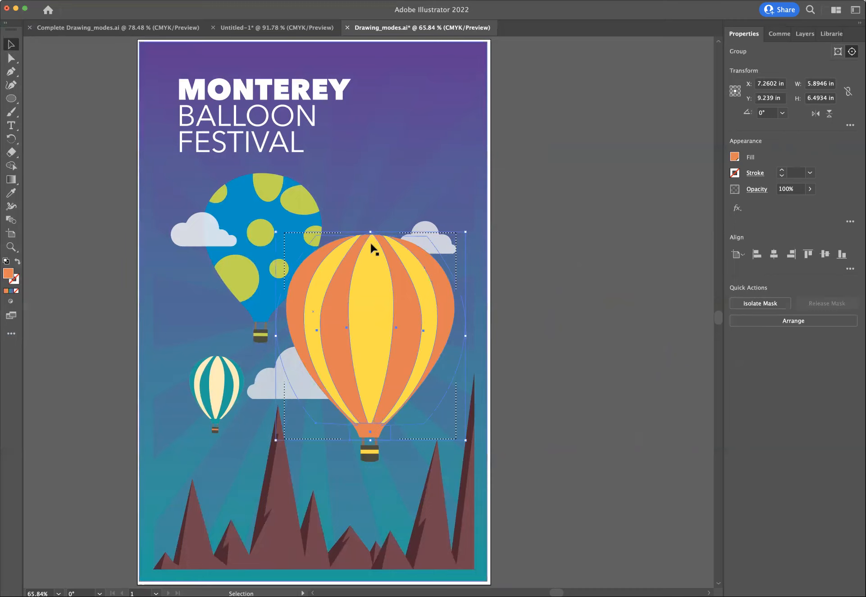
- Deselect the pasted stripes and restore Draw Normal mode
click(525, 266)
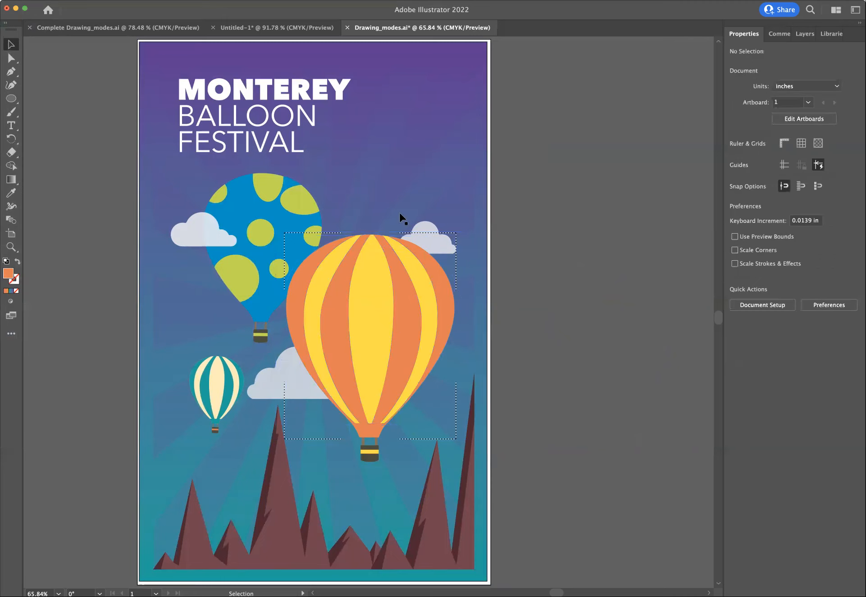
click(11, 303)
click(28, 307)
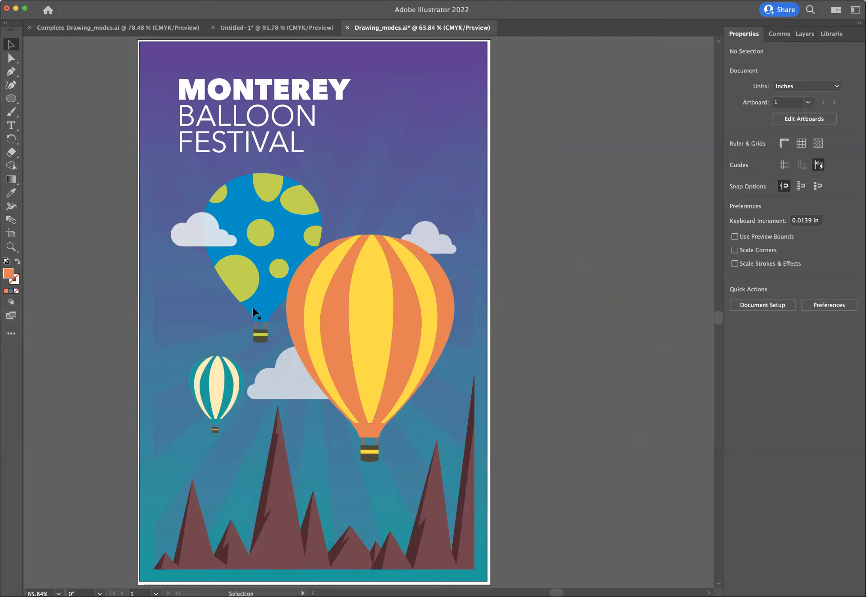